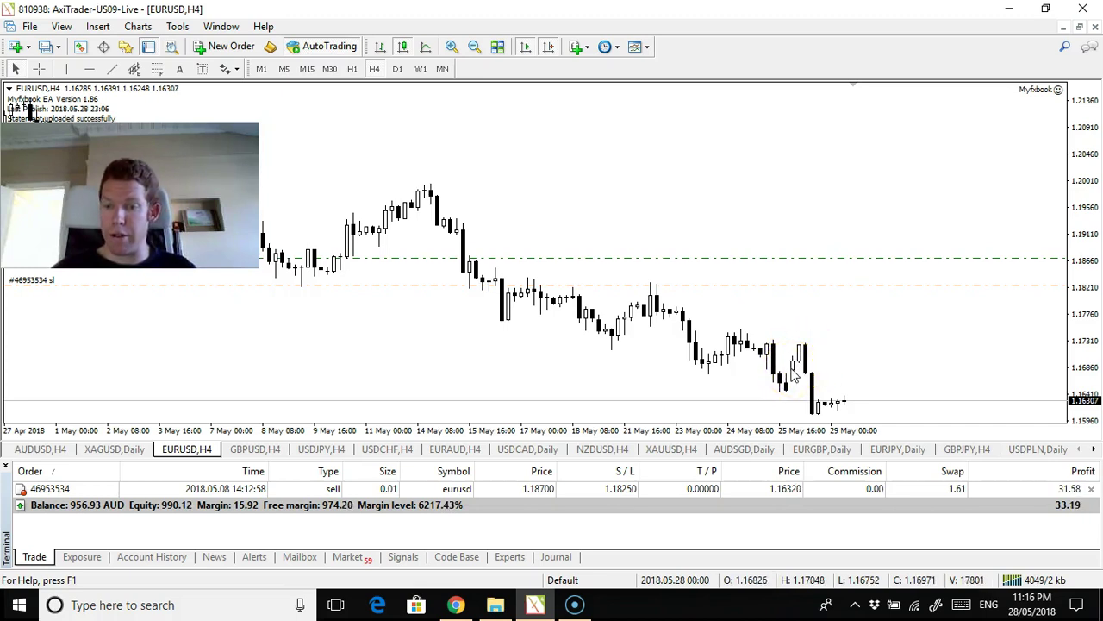
Click several spots in the chart area.
{"action": "mouse_move", "coordinate": [819, 415]}
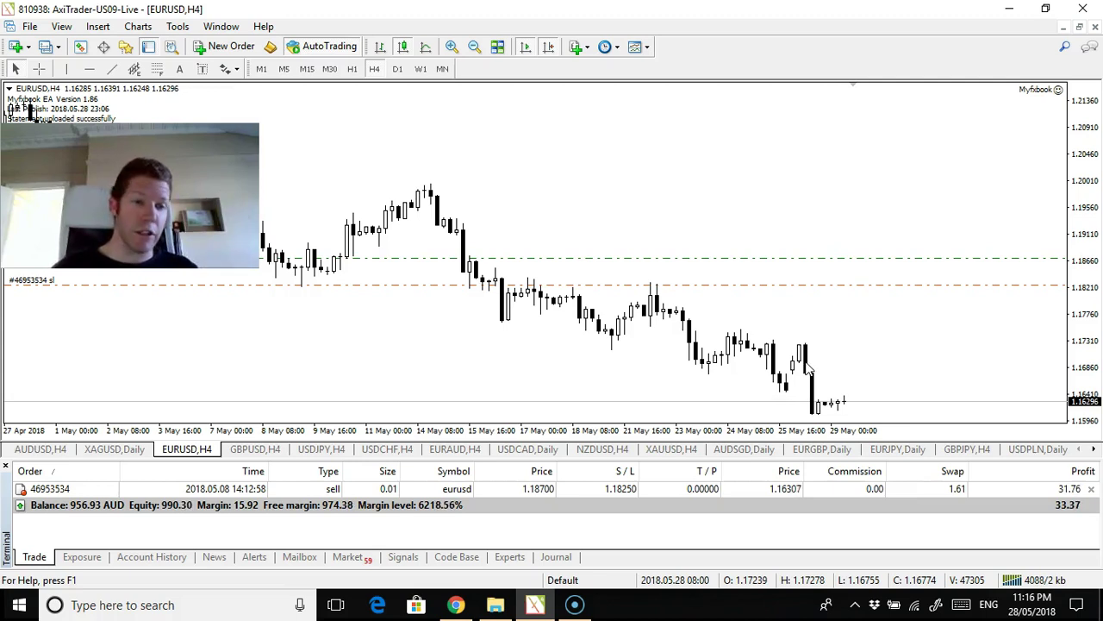
{"action": "left_click", "coordinate": [816, 397]}
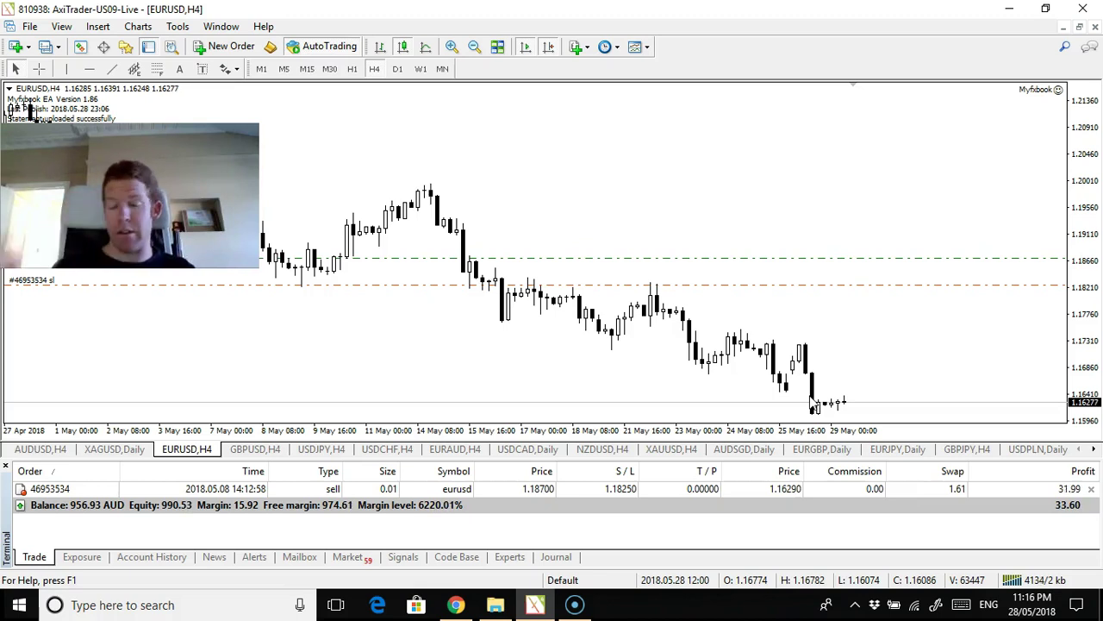
{"action": "left_click", "coordinate": [822, 420]}
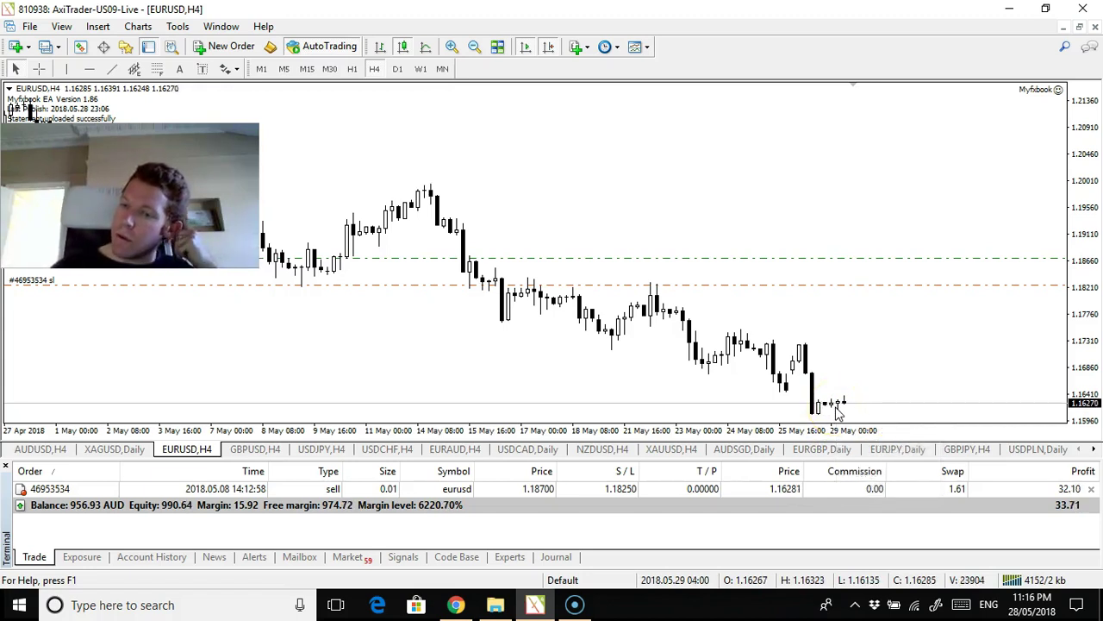
{"action": "left_click", "coordinate": [1046, 491]}
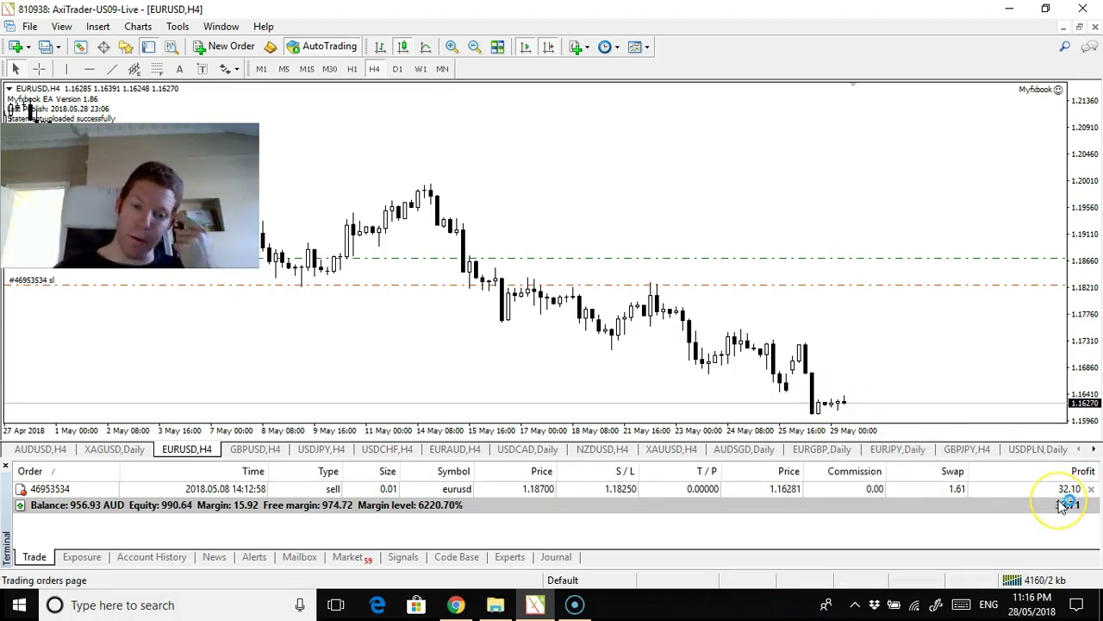
{"action": "left_click", "coordinate": [988, 377]}
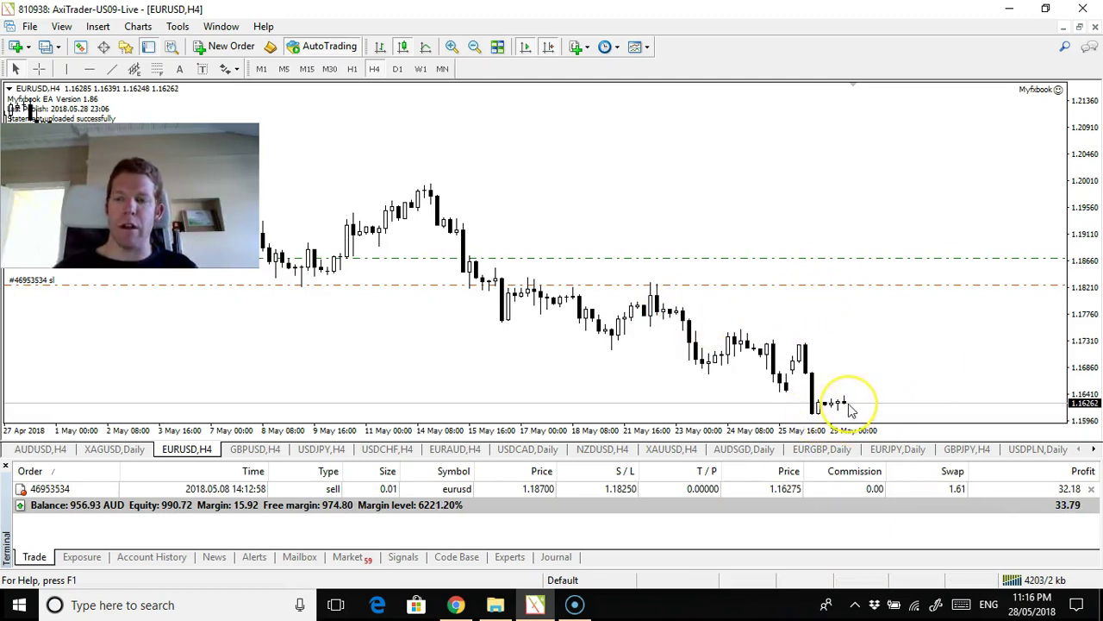
{"action": "mouse_move", "coordinate": [848, 404]}
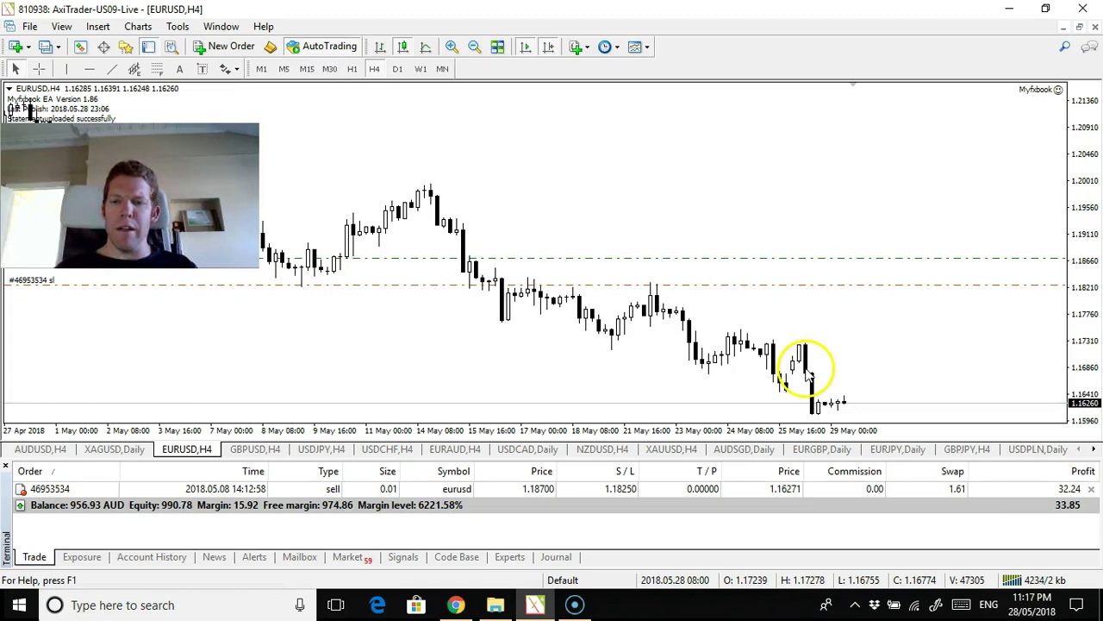
Bring up the GBPUSD H4 chart, glance at H1, then return to H4.
{"action": "left_click", "coordinate": [219, 28]}
{"action": "left_click", "coordinate": [310, 231]}
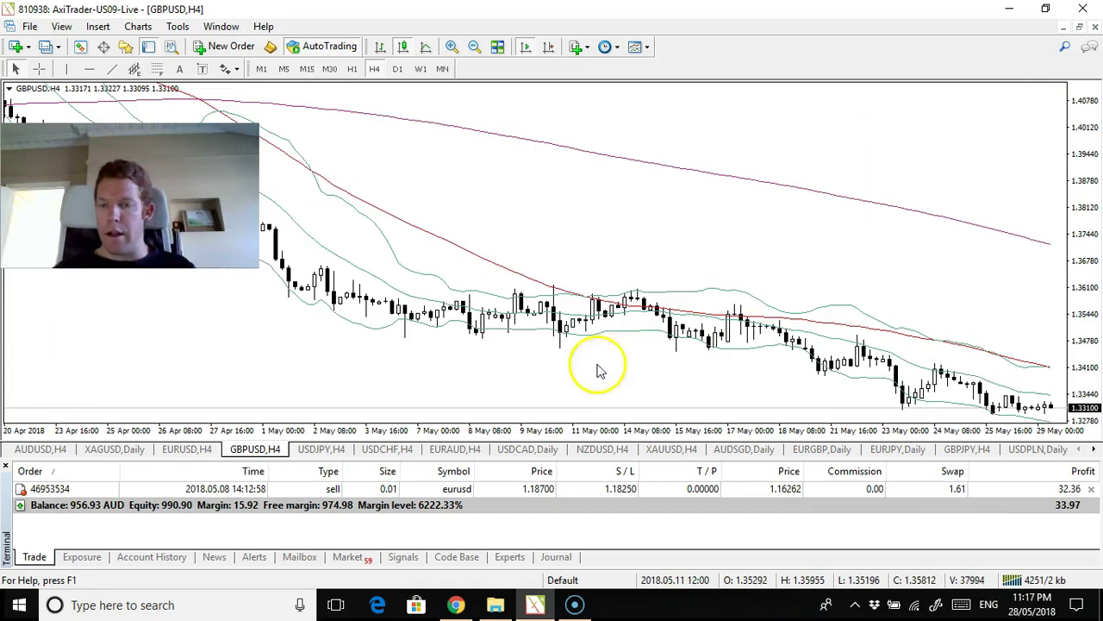
{"action": "left_click", "coordinate": [352, 69]}
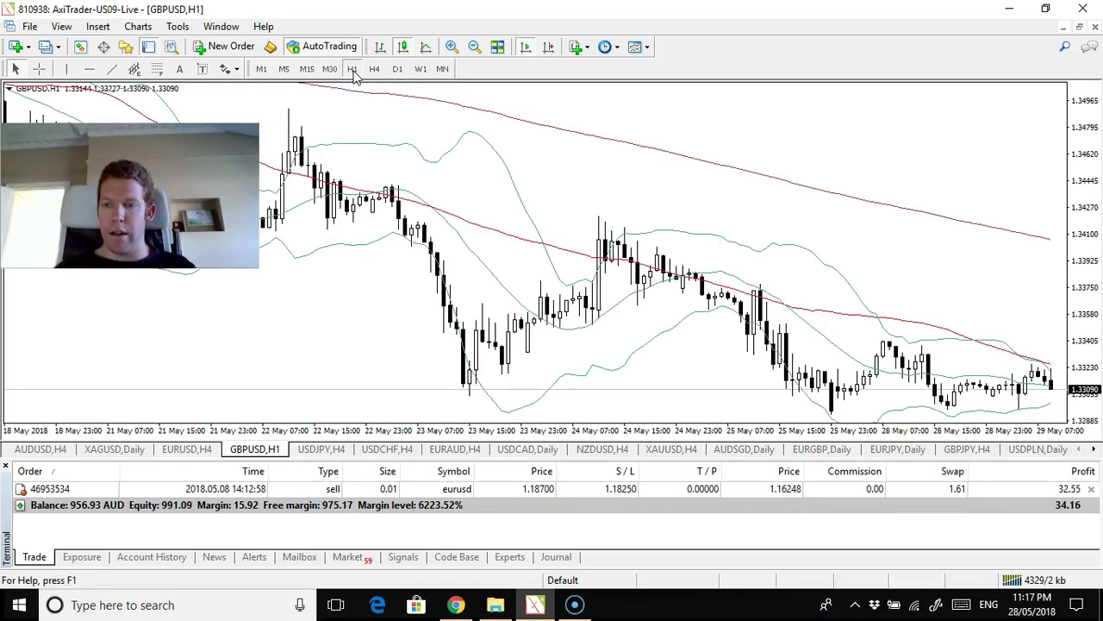
{"action": "left_click", "coordinate": [375, 69]}
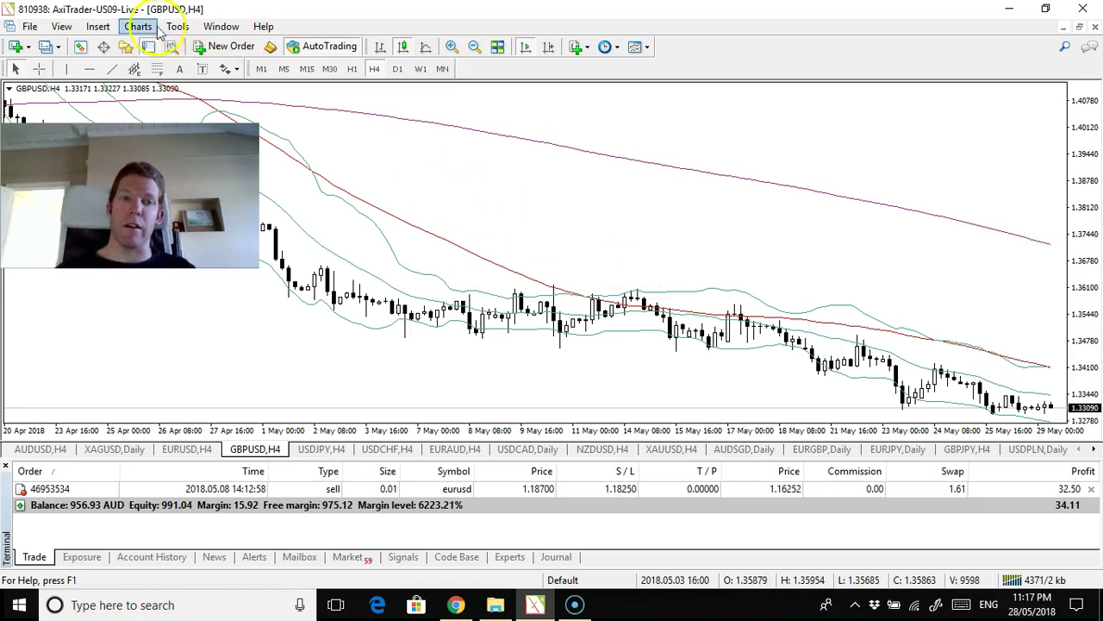
Review the USDJPY H4 and AUDJPY H4 charts, then open the More Windows list.
{"action": "left_click", "coordinate": [217, 28]}
{"action": "left_click", "coordinate": [310, 243]}
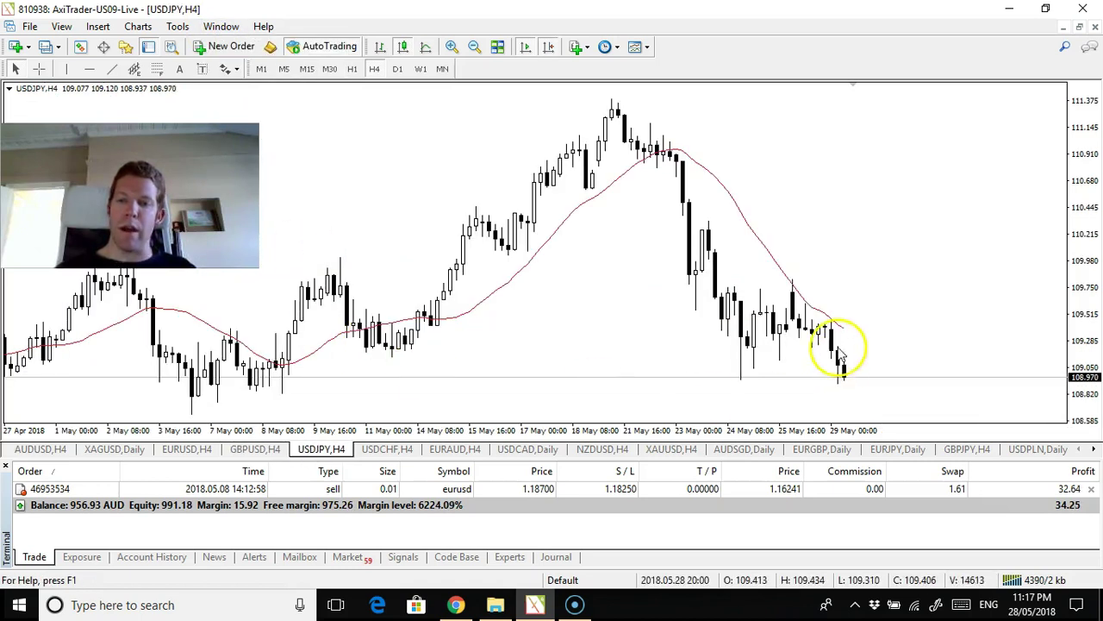
{"action": "mouse_move", "coordinate": [812, 308]}
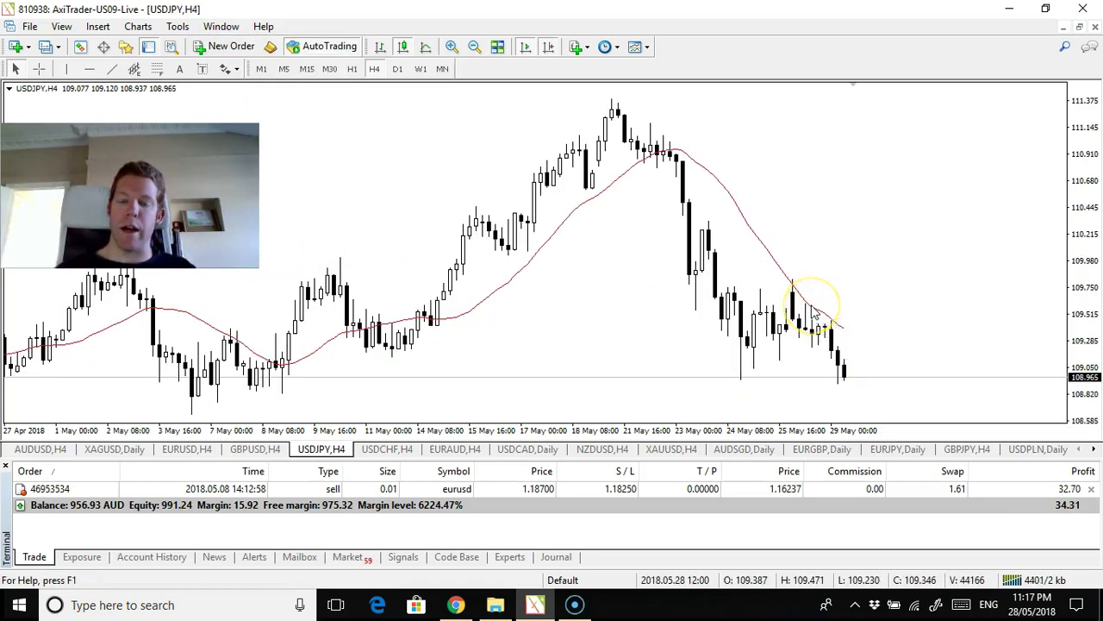
{"action": "left_click", "coordinate": [212, 28]}
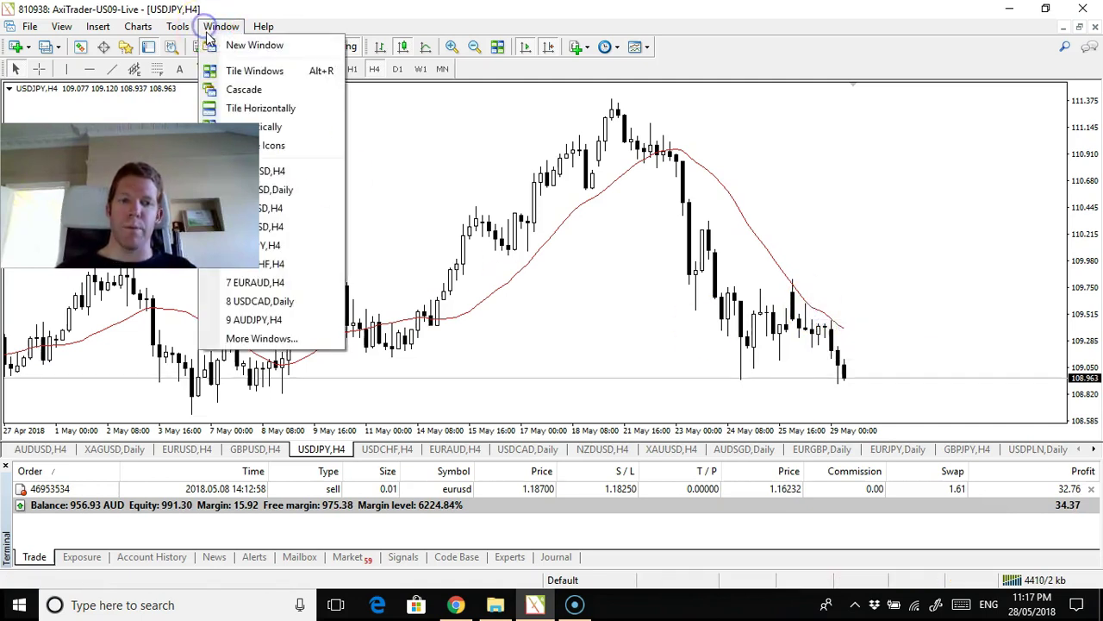
{"action": "left_click", "coordinate": [306, 320]}
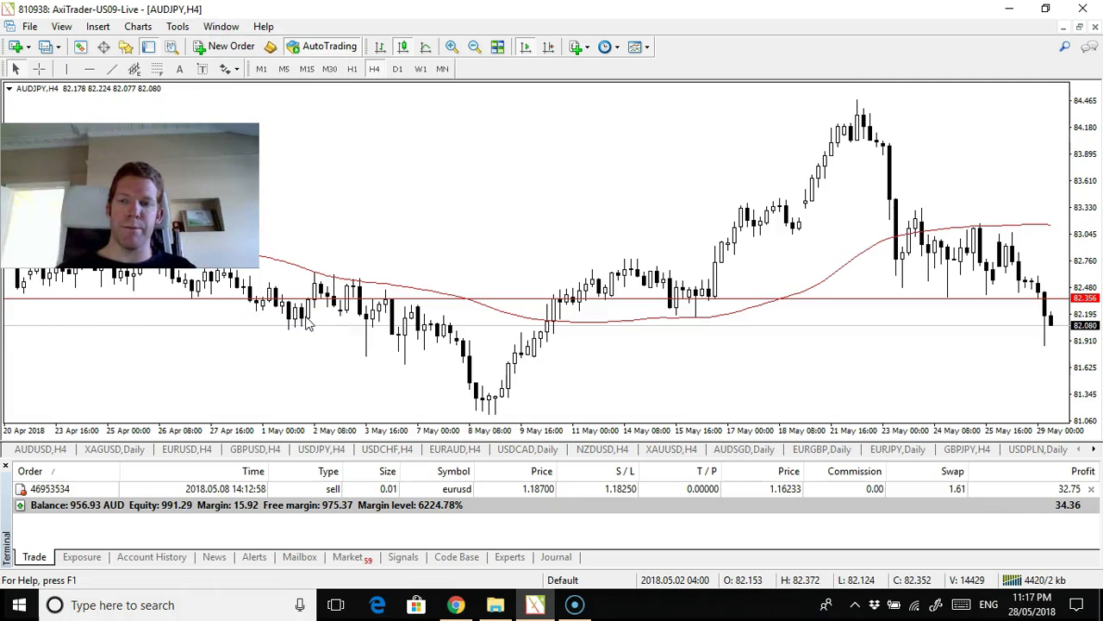
{"action": "left_click", "coordinate": [221, 28]}
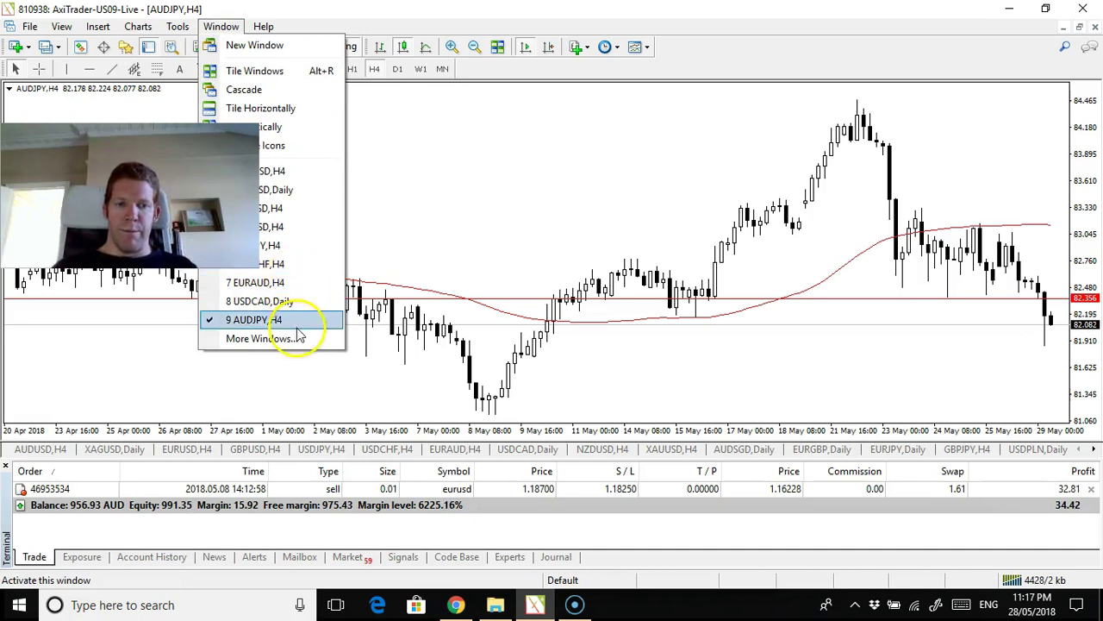
{"action": "left_click", "coordinate": [297, 337]}
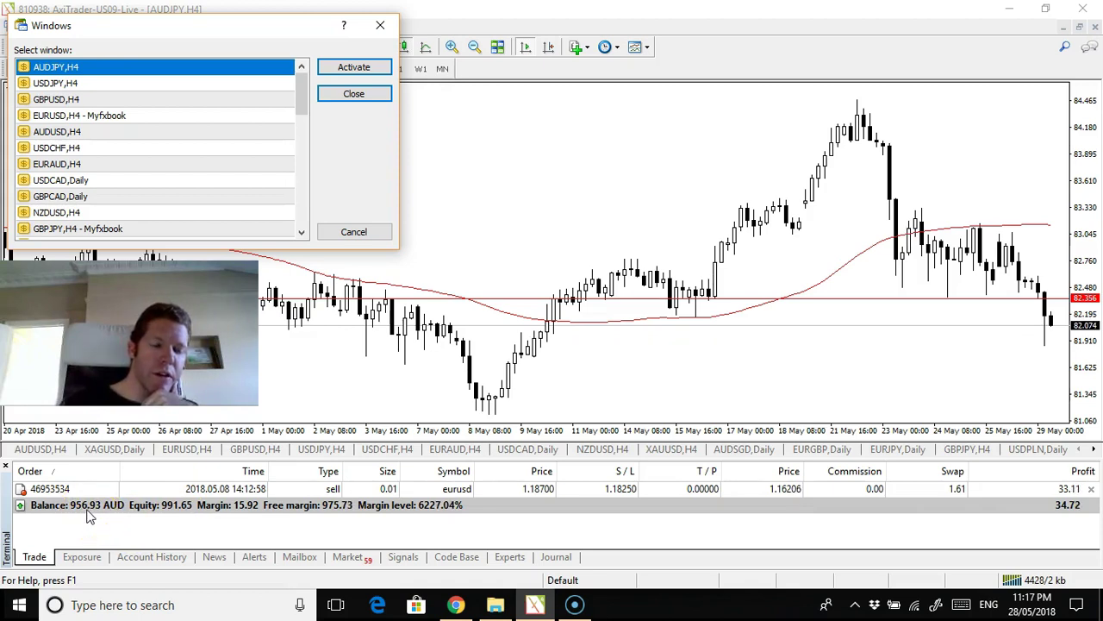
Select AUDUSD,H4 in the Windows dialog list.
{"action": "left_click", "coordinate": [158, 516]}
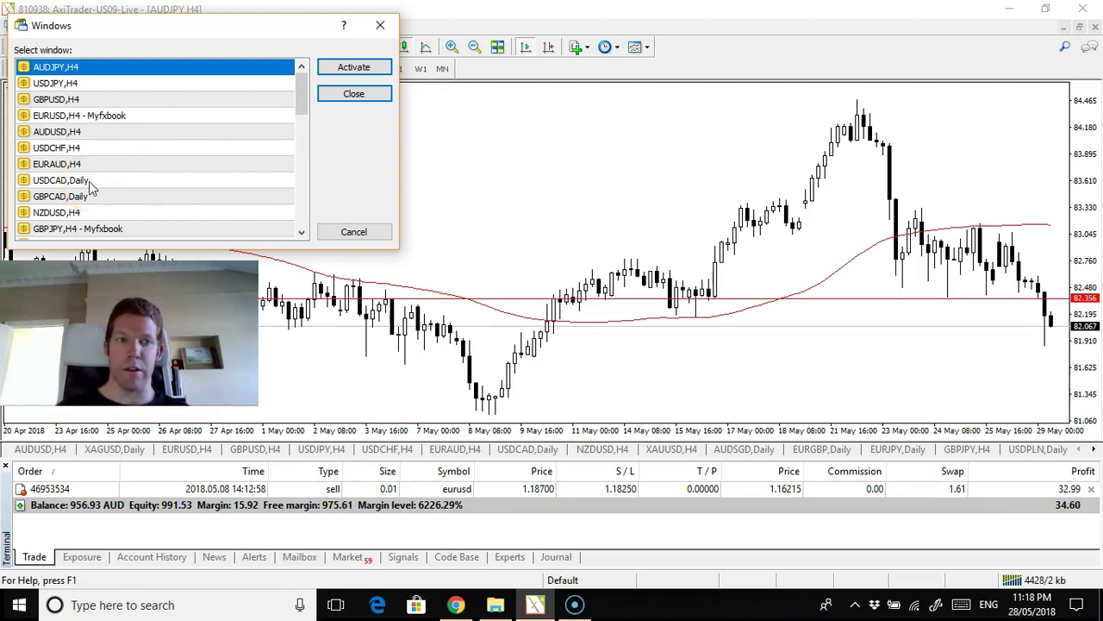
{"action": "left_click", "coordinate": [91, 133]}
Activate the AUDUSD H4 chart, then move on to the EURAUD H4 chart.
{"action": "left_click", "coordinate": [353, 67]}
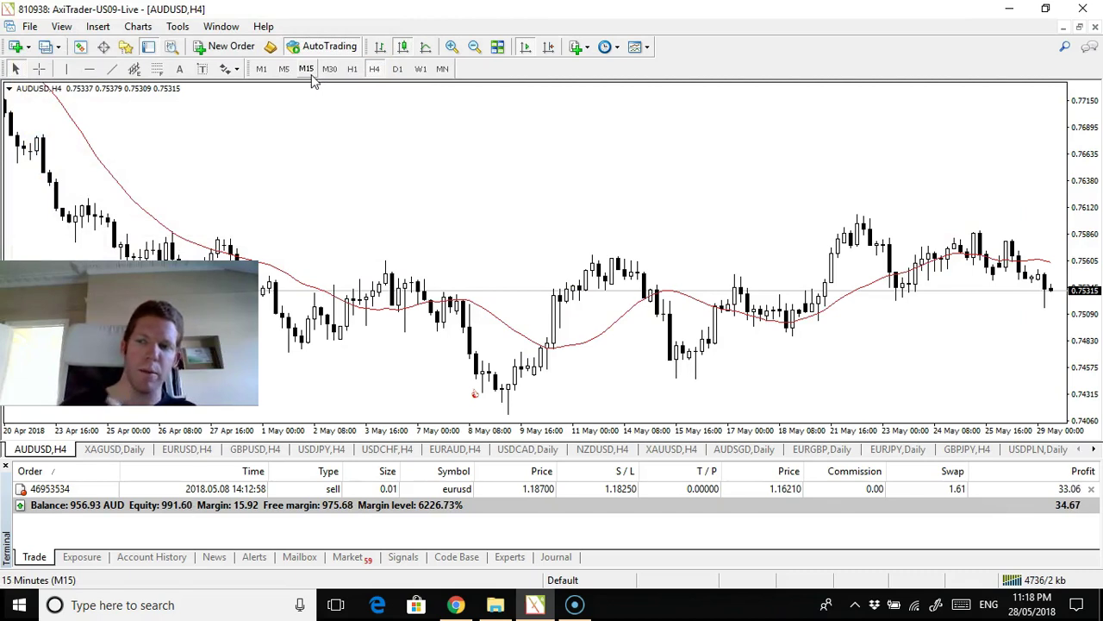
{"action": "left_click", "coordinate": [221, 27]}
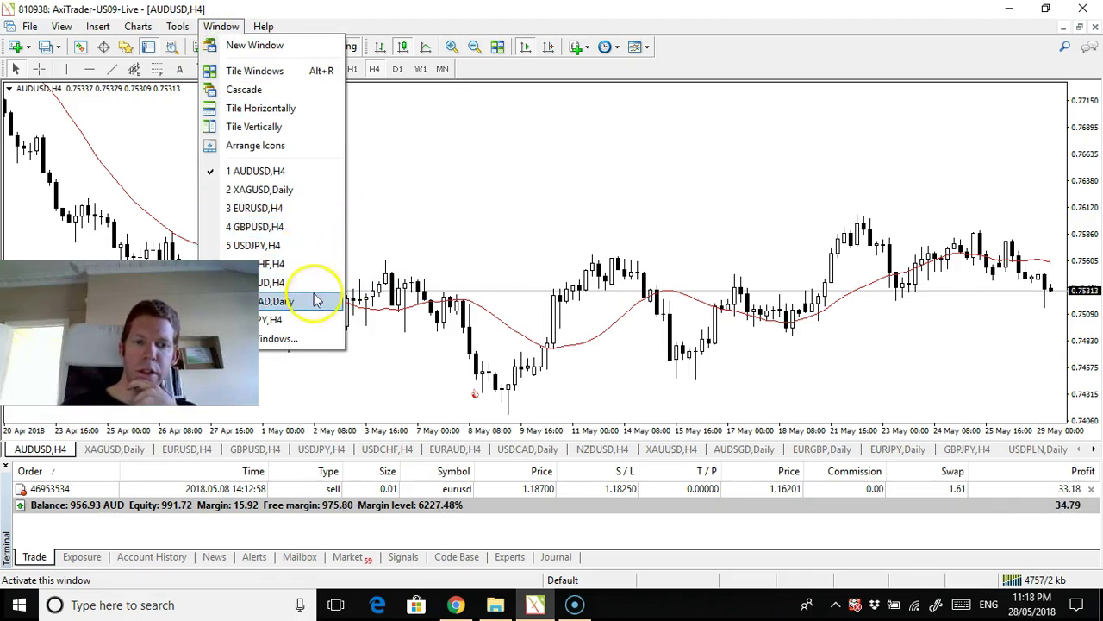
{"action": "left_click", "coordinate": [312, 282]}
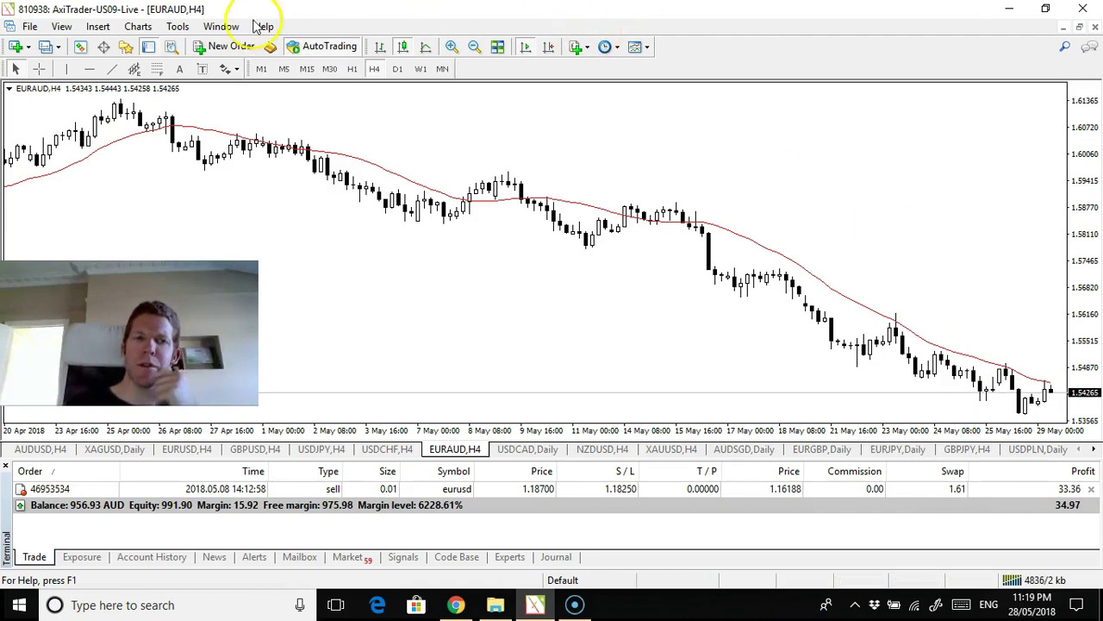
Activate NZDUSD H4 from the Windows list, then switch to GBPUSD H4.
{"action": "left_click", "coordinate": [220, 26]}
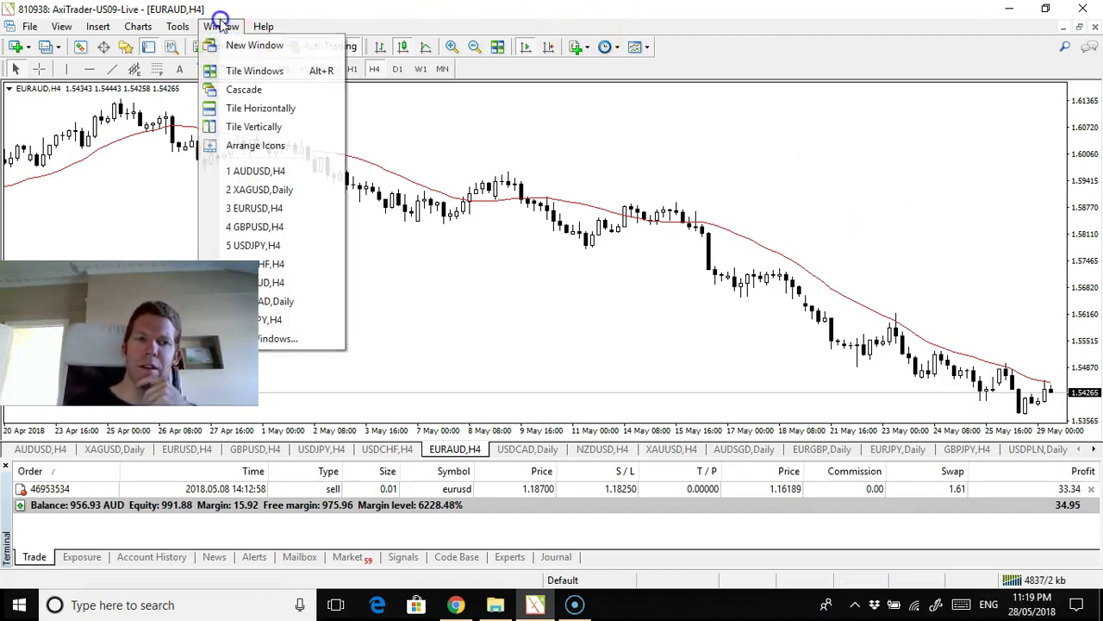
{"action": "left_click", "coordinate": [313, 338]}
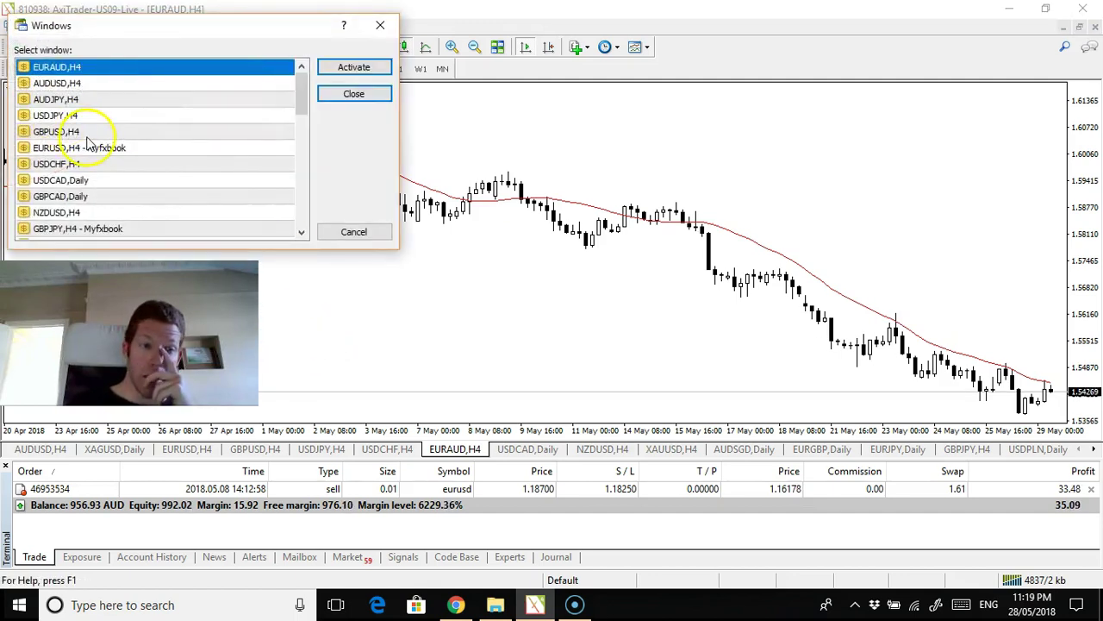
{"action": "left_click", "coordinate": [86, 212]}
{"action": "left_click", "coordinate": [373, 67]}
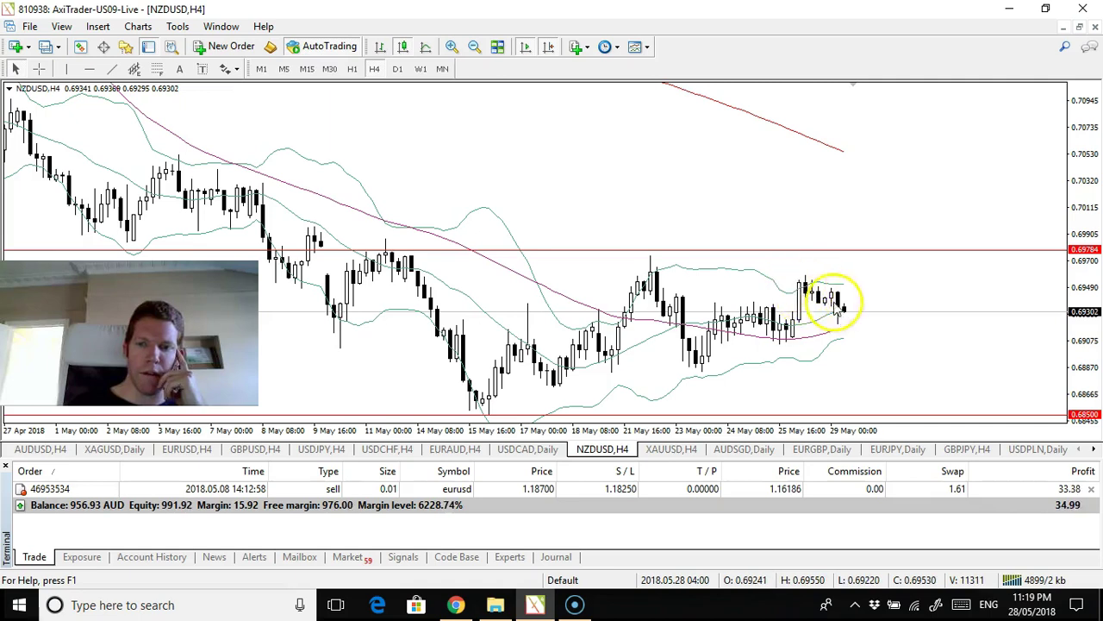
{"action": "left_click", "coordinate": [221, 26]}
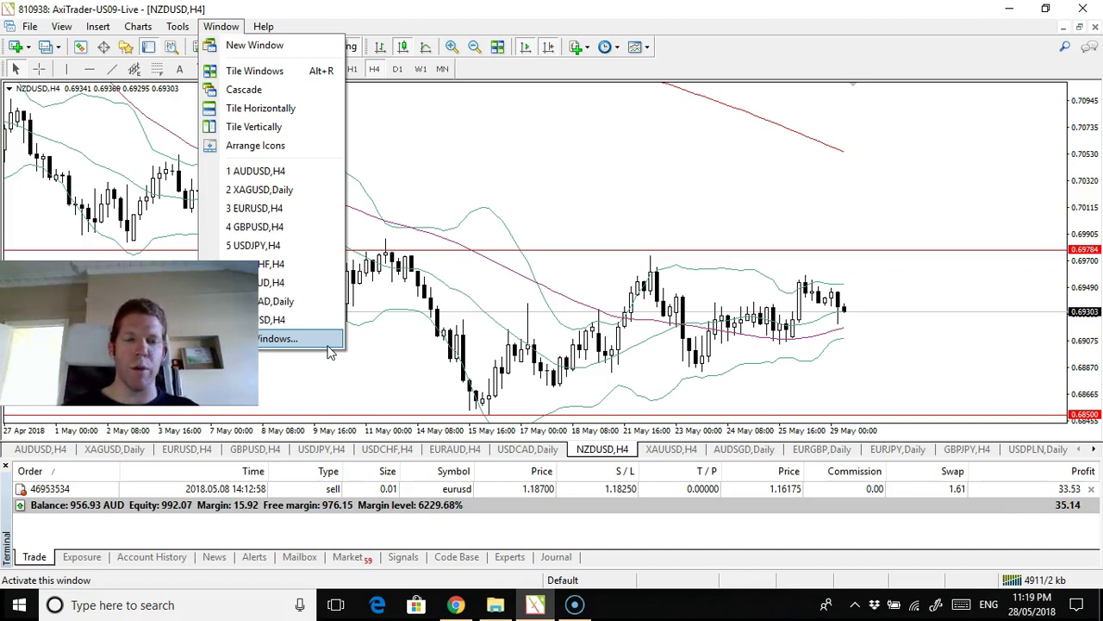
{"action": "left_click", "coordinate": [301, 227]}
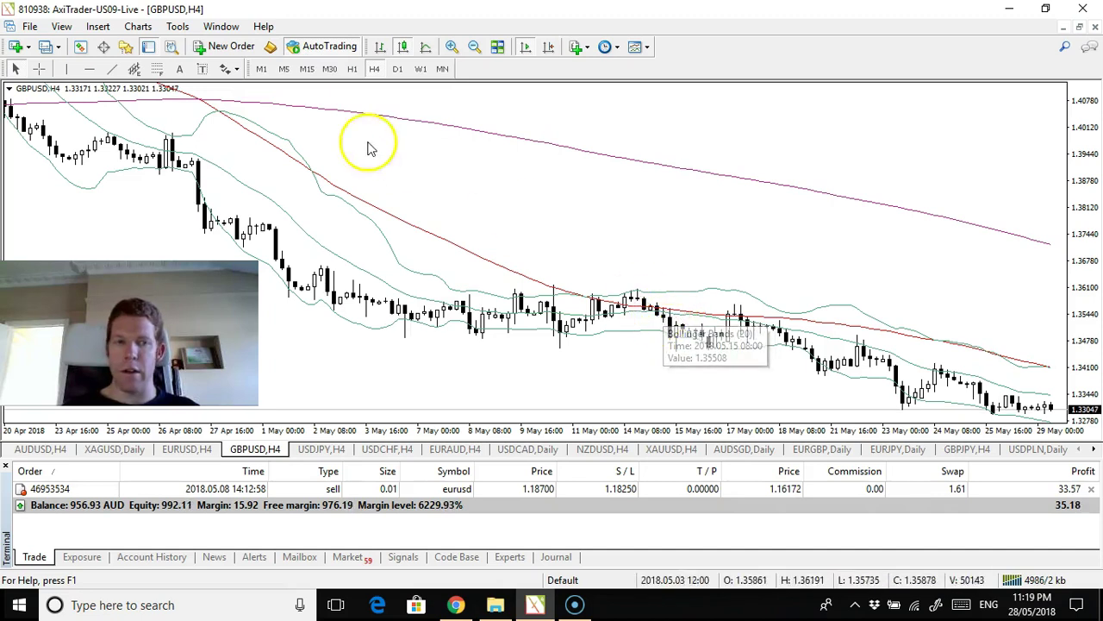
Draw an Insert > Shapes > Ellipse across the 14–15 May candles and widen it.
{"action": "left_click", "coordinate": [100, 29]}
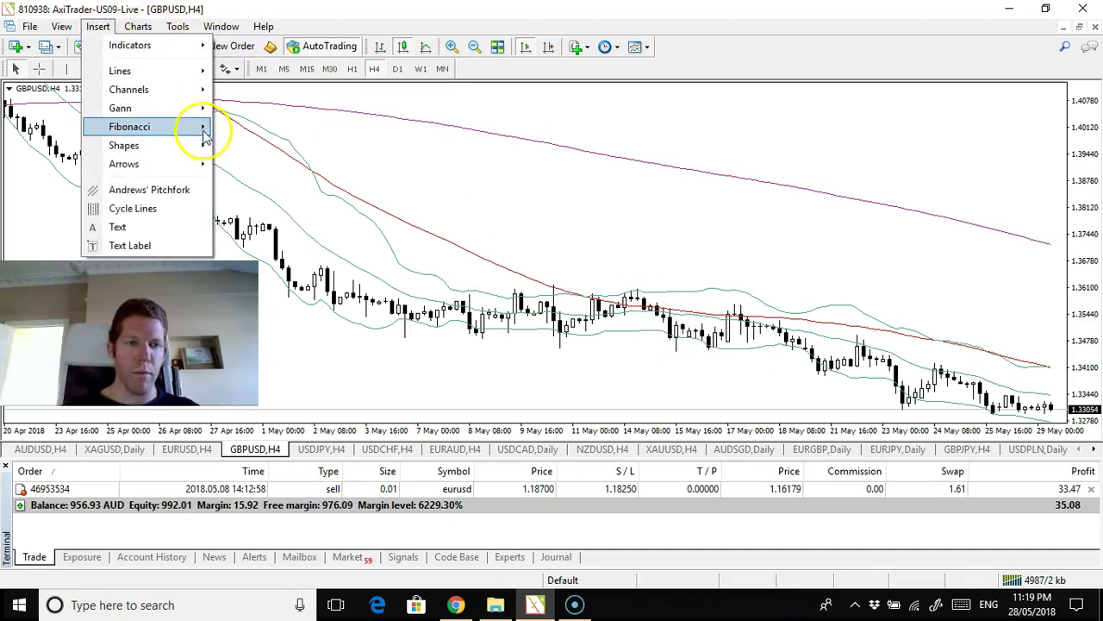
{"action": "mouse_move", "coordinate": [197, 145]}
{"action": "left_click", "coordinate": [298, 189]}
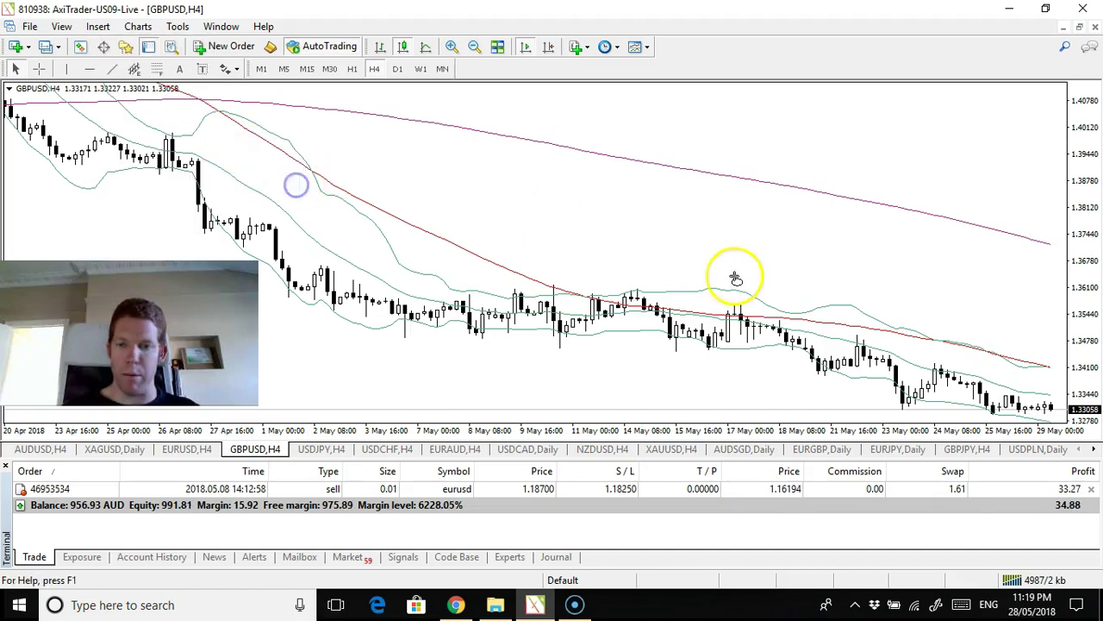
{"action": "mouse_move", "coordinate": [695, 293]}
{"action": "left_mouse_down"}
{"action": "mouse_move", "coordinate": [661, 357]}
{"action": "mouse_move", "coordinate": [671, 356]}
{"action": "left_mouse_up"}
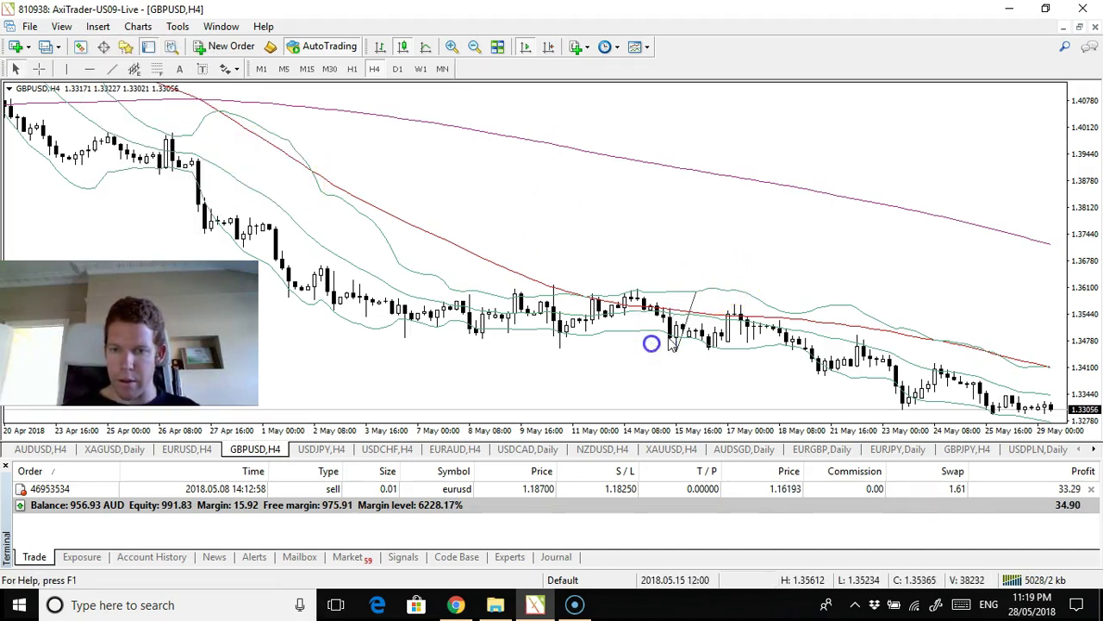
{"action": "left_click", "coordinate": [687, 323]}
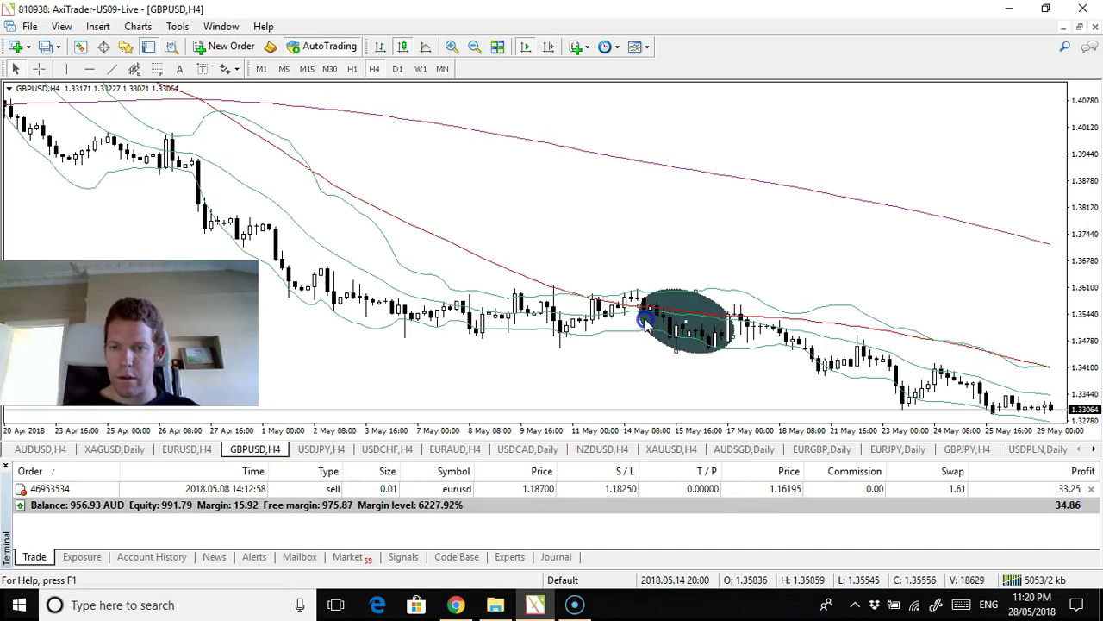
Select the ellipse and check the Bollinger band values inside it.
{"action": "left_click", "coordinate": [672, 318]}
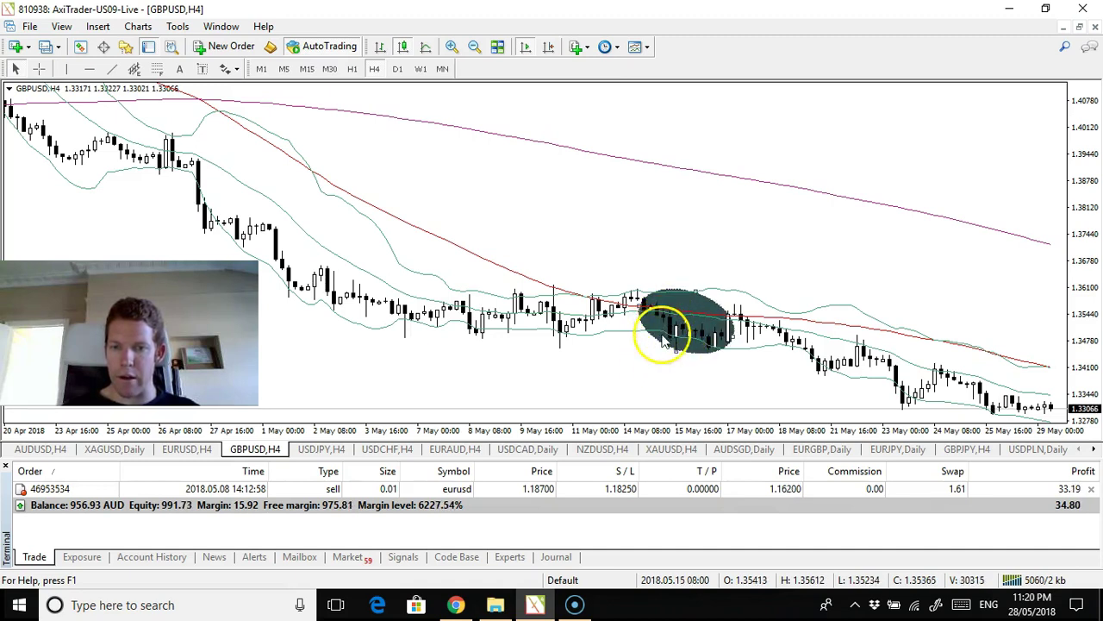
{"action": "mouse_move", "coordinate": [673, 343]}
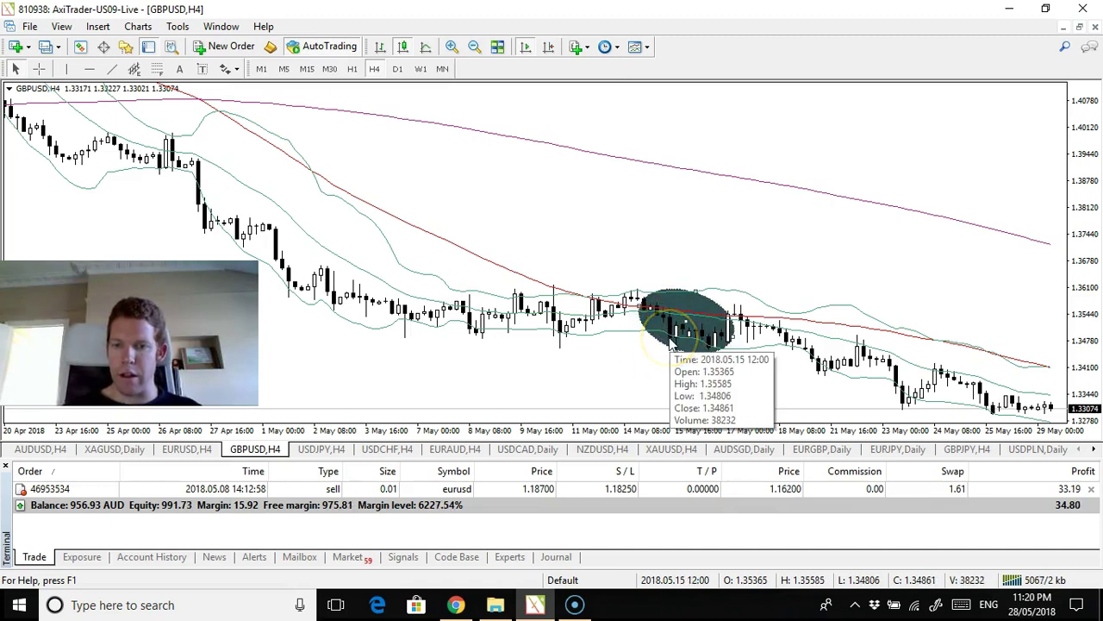
{"action": "left_click", "coordinate": [674, 319]}
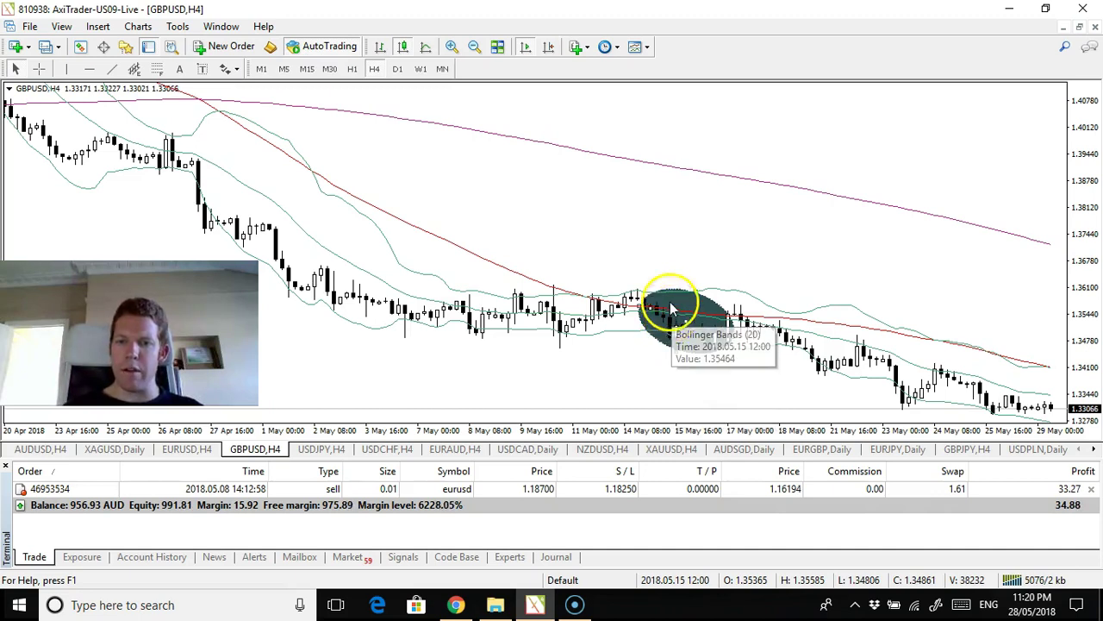
{"action": "mouse_move", "coordinate": [673, 318]}
{"action": "left_click", "coordinate": [673, 337]}
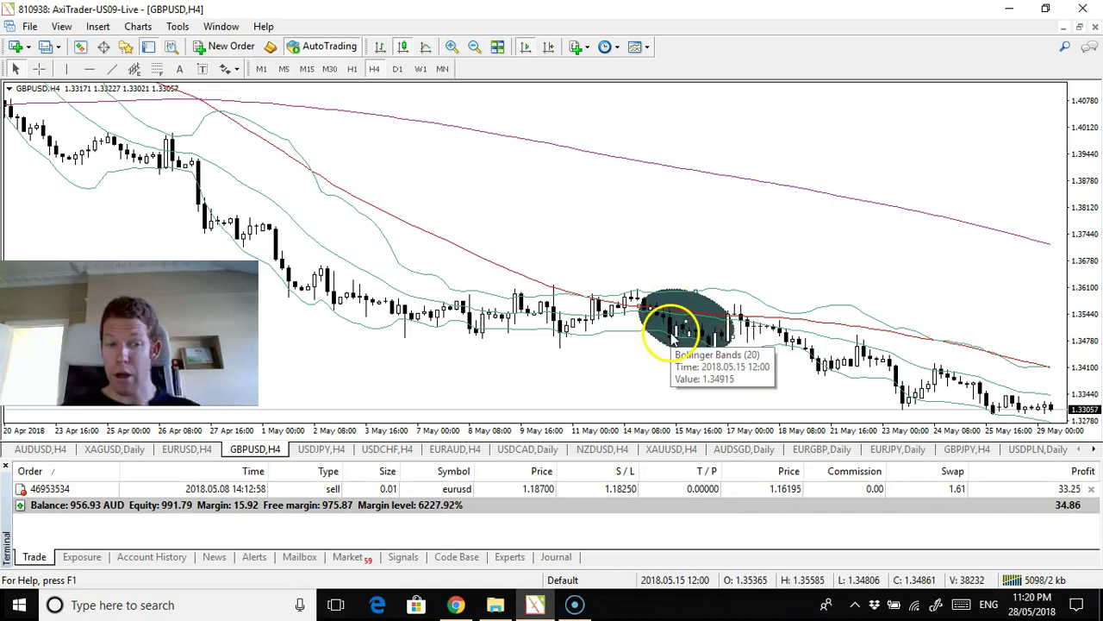
Inspect the chart and Bollinger band context menus near the ellipse, dismissing each.
{"action": "right_click", "coordinate": [705, 312]}
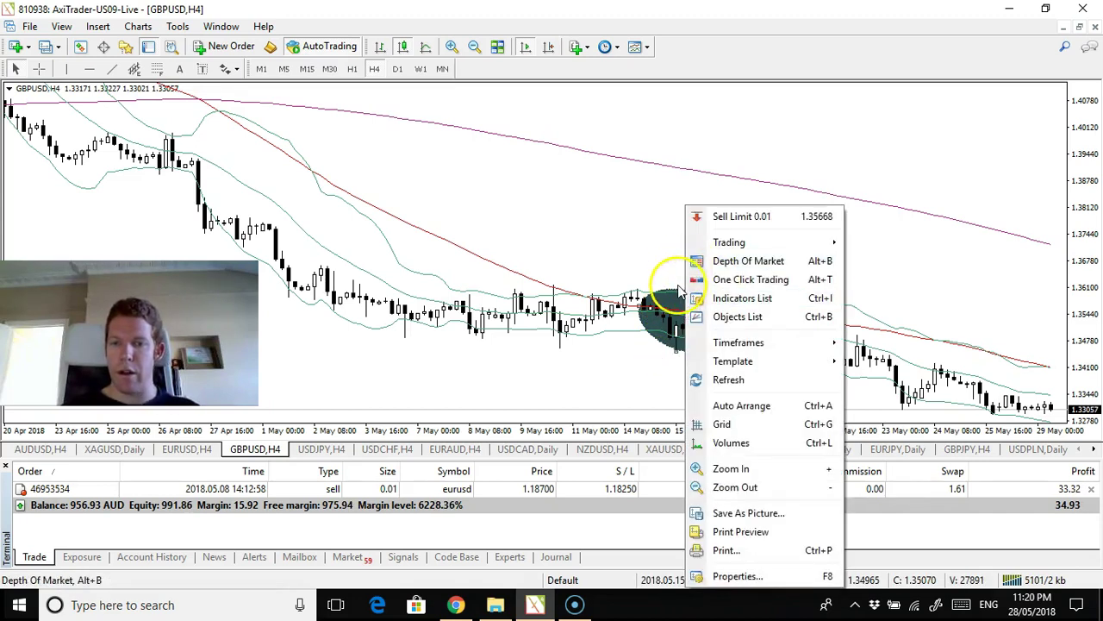
{"action": "left_click", "coordinate": [677, 302]}
{"action": "right_click", "coordinate": [677, 302]}
{"action": "left_click", "coordinate": [668, 291]}
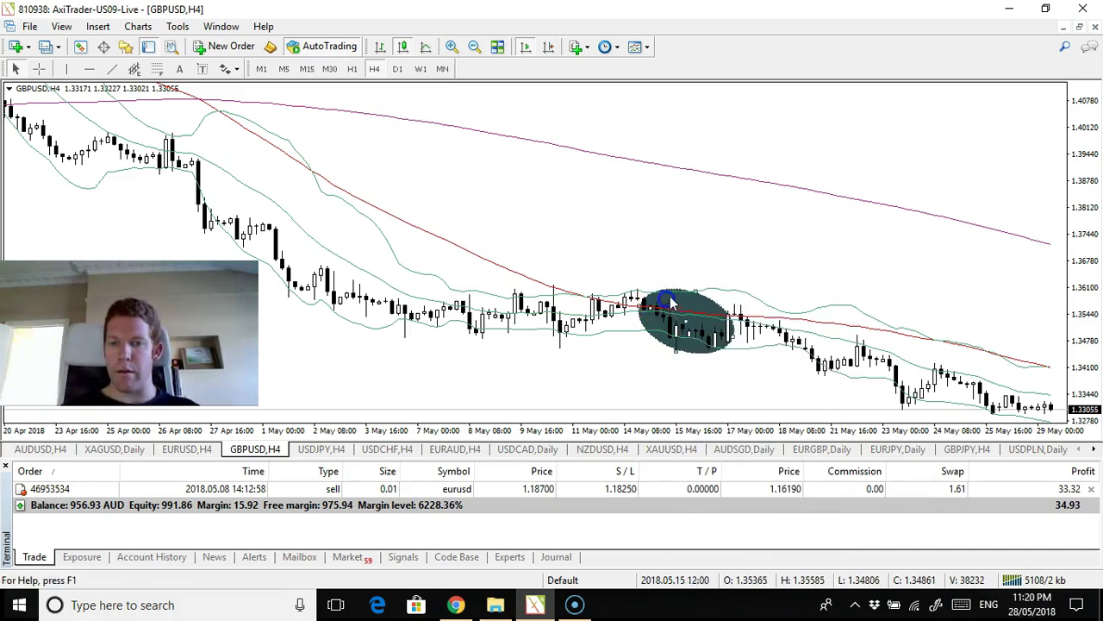
{"action": "right_click", "coordinate": [698, 294]}
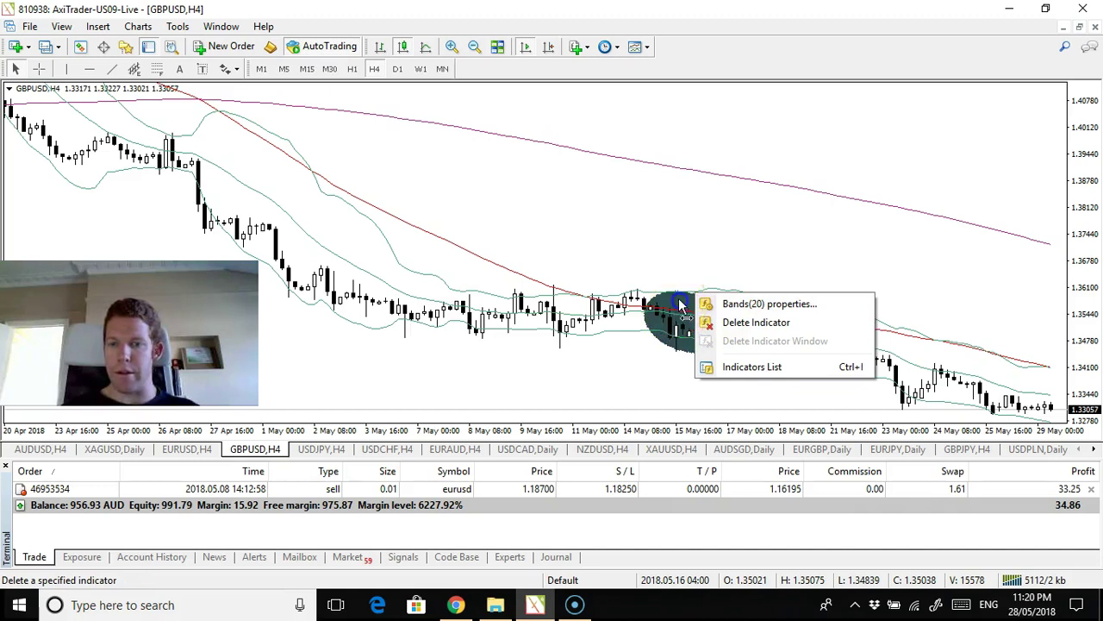
{"action": "left_click", "coordinate": [676, 306]}
{"action": "right_click", "coordinate": [674, 306]}
{"action": "left_click", "coordinate": [677, 302]}
Recheck the chart's context menu below the ellipse, then open the Window chart list.
{"action": "mouse_move", "coordinate": [674, 298]}
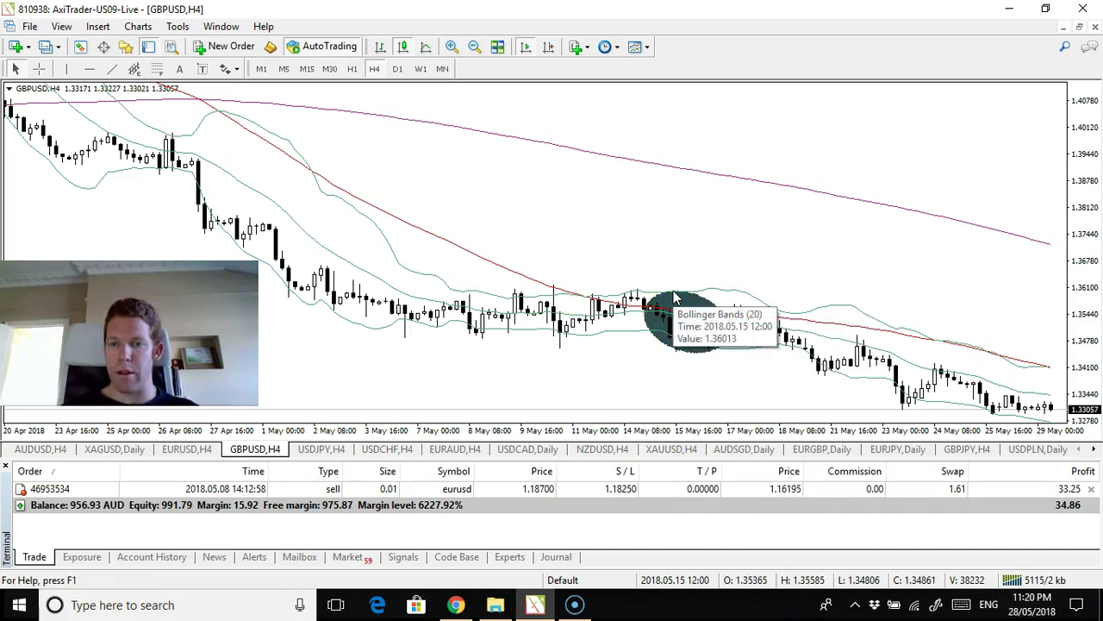
{"action": "right_click", "coordinate": [657, 338]}
{"action": "left_click", "coordinate": [657, 338]}
{"action": "right_click", "coordinate": [653, 341]}
{"action": "left_click", "coordinate": [648, 344]}
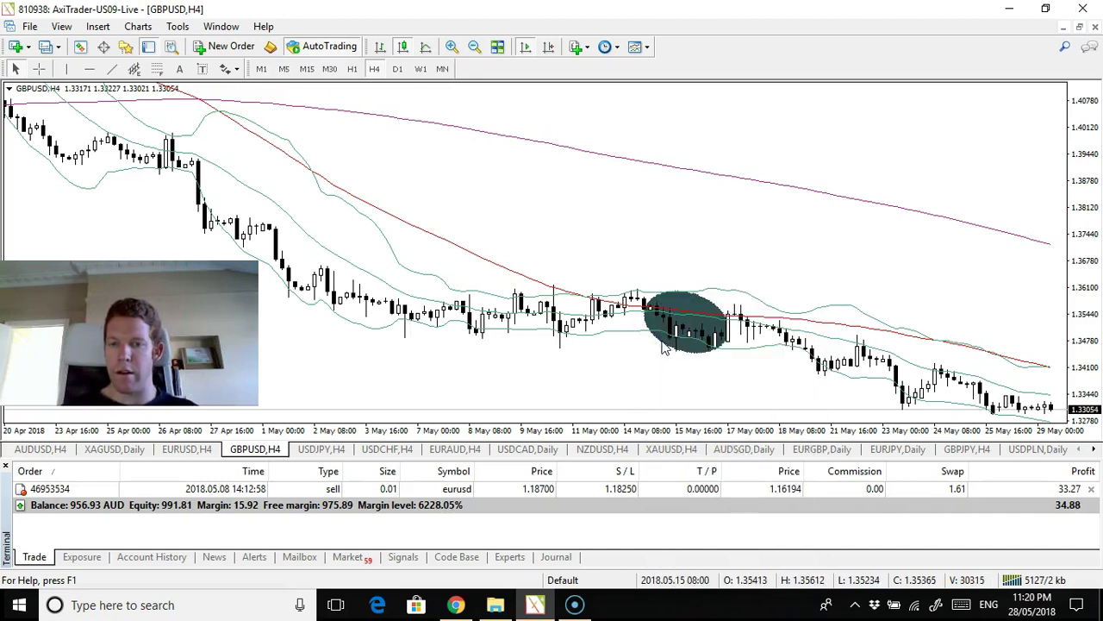
{"action": "right_click", "coordinate": [660, 338]}
{"action": "left_click", "coordinate": [649, 341]}
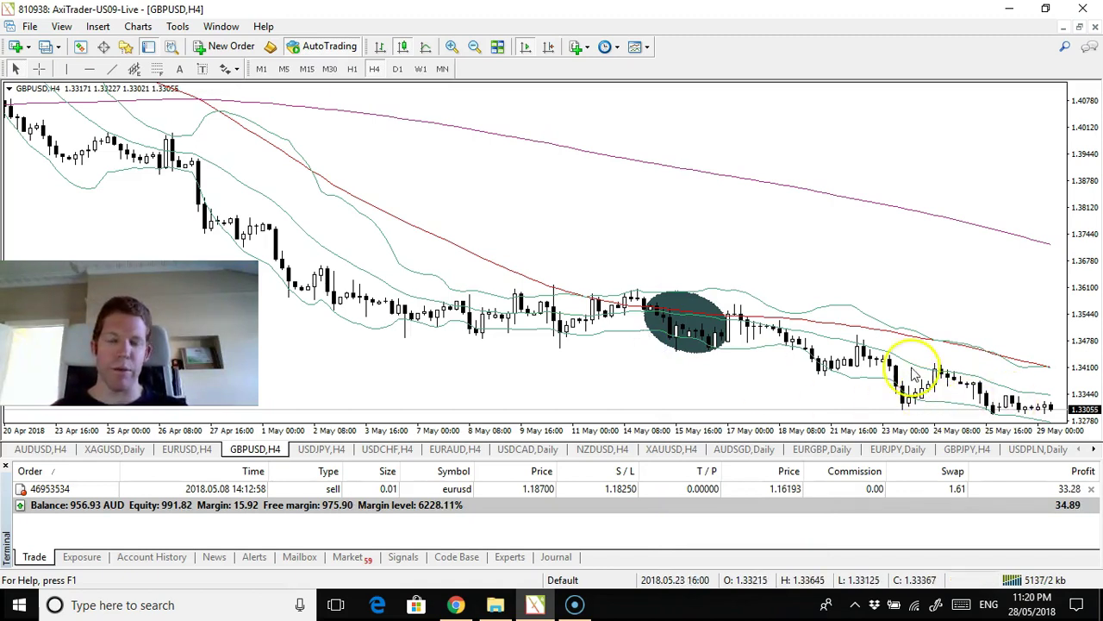
{"action": "left_click", "coordinate": [217, 28]}
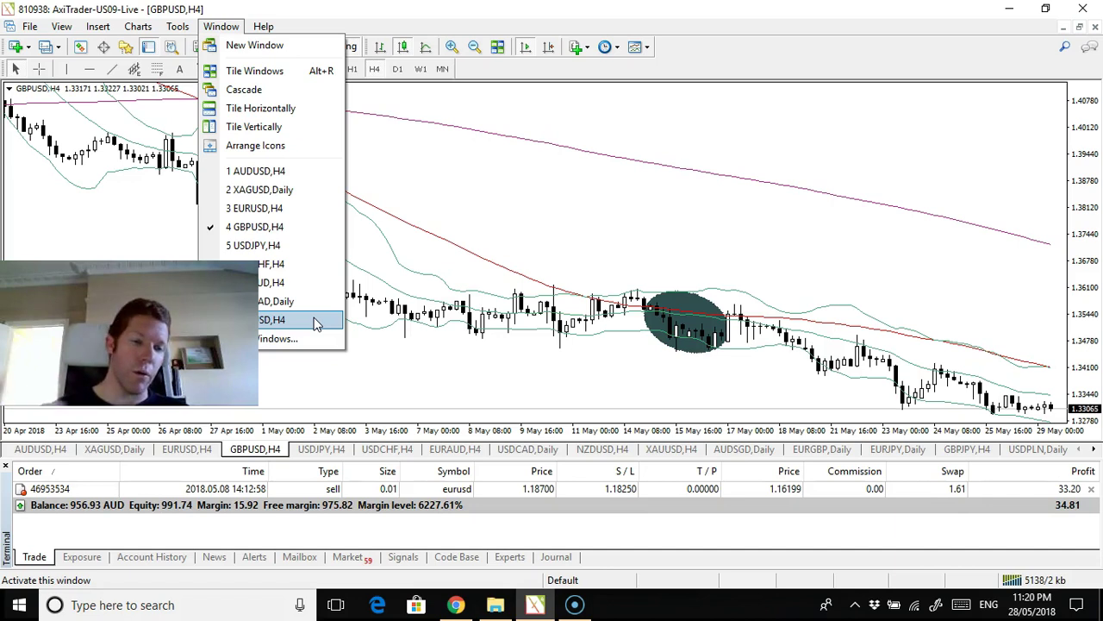
Activate the USDCAD Daily chart showing its blue consolidation rectangle.
{"action": "left_click", "coordinate": [305, 301]}
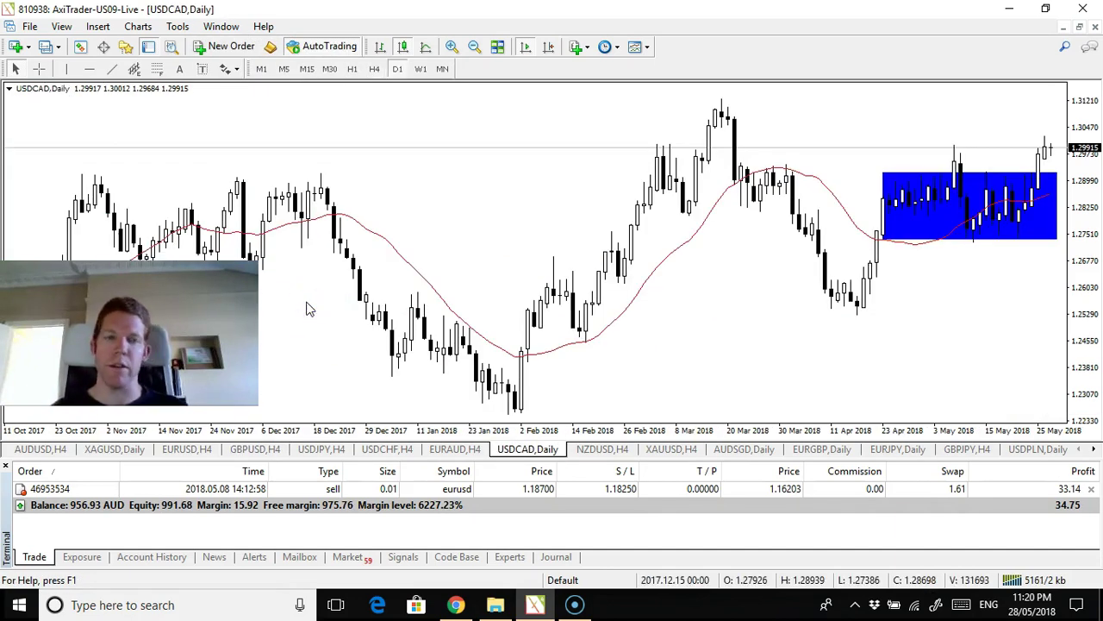
{"action": "left_click", "coordinate": [300, 309]}
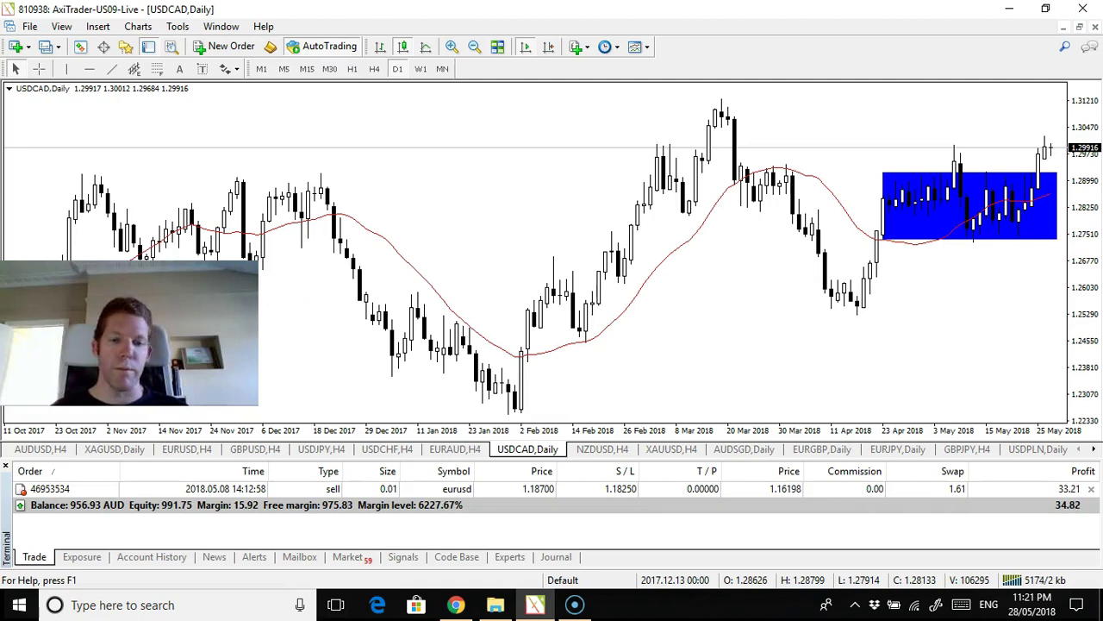
{"action": "left_click", "coordinate": [36, 562]}
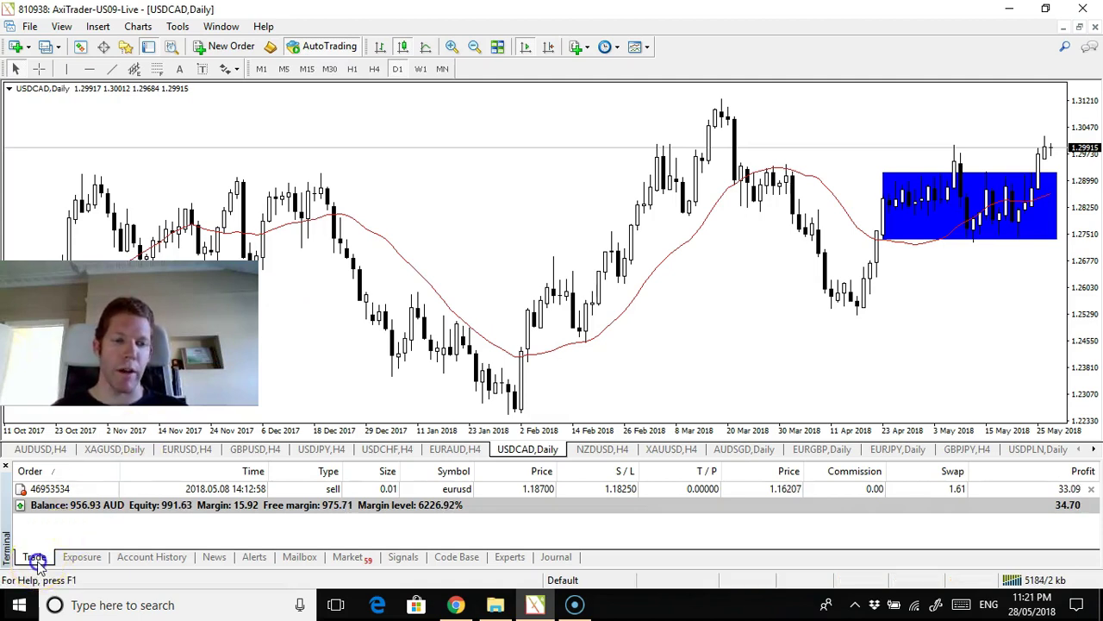